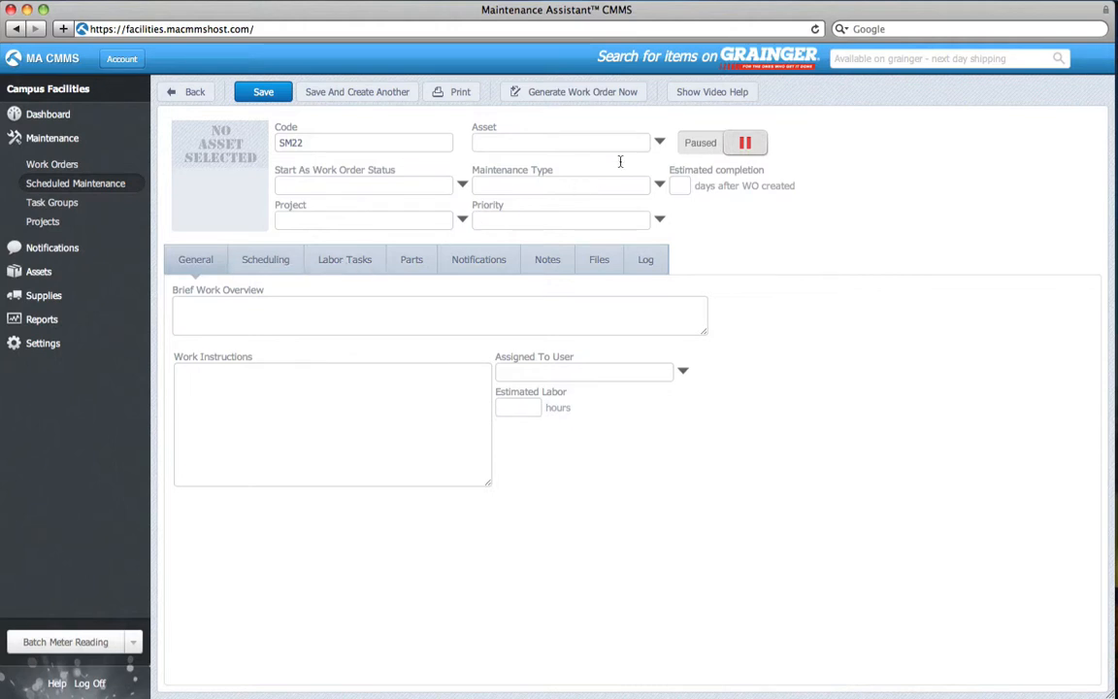
# Choose asset Bench Lathe 5RAJ6 under Herstmonceux Castle; overview: 'Standard service as per manufacturers recommendation'
pyautogui.click(659, 144)
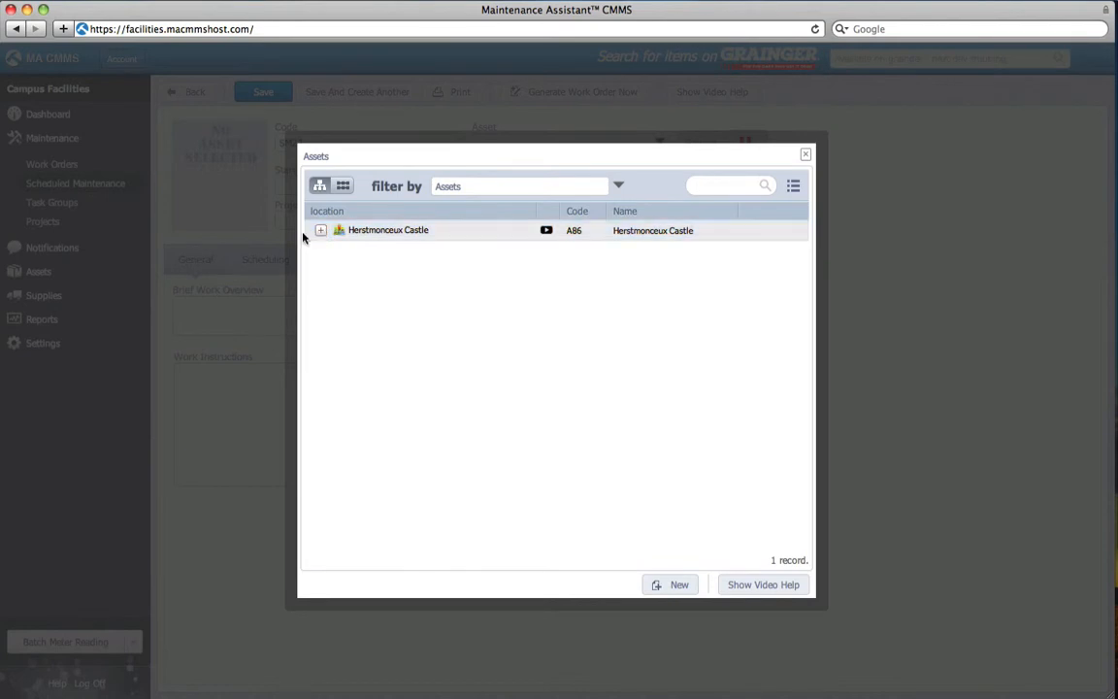
pyautogui.click(308, 235)
pyautogui.click(309, 233)
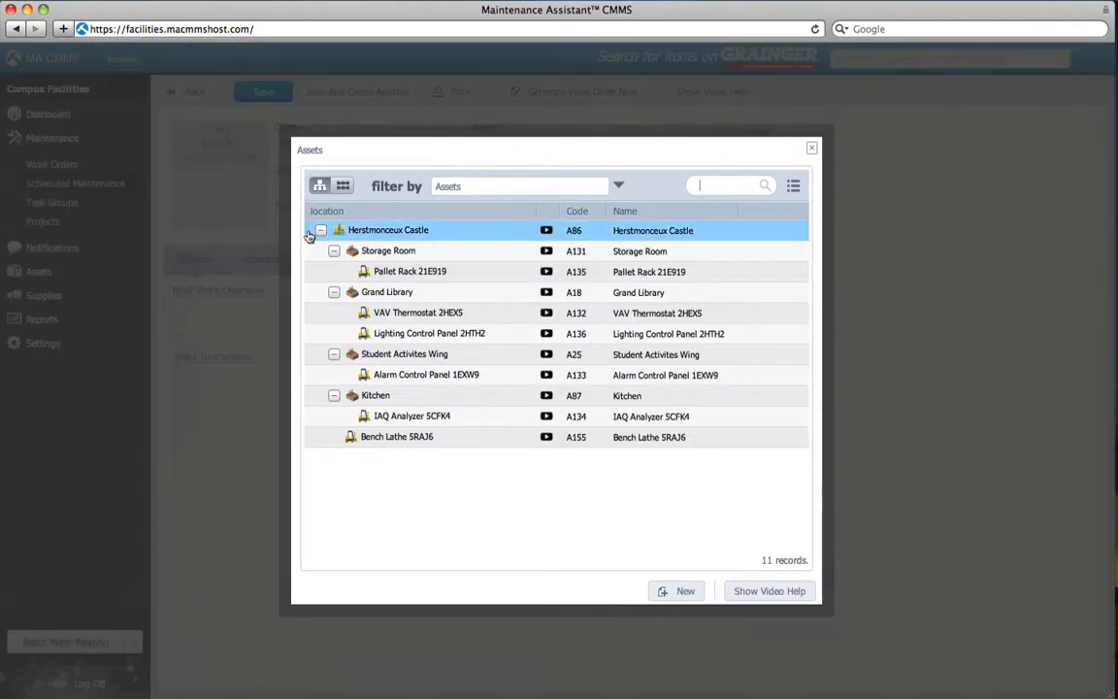
pyautogui.click(431, 437)
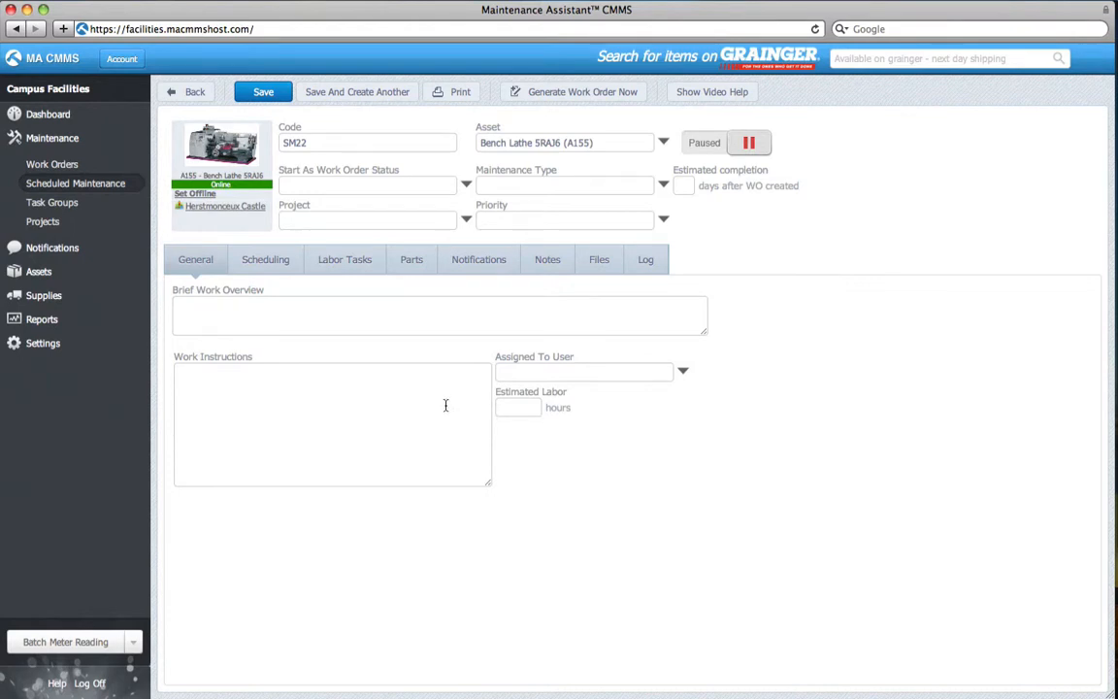
pyautogui.click(503, 317)
pyautogui.write('Standard service as per manu')
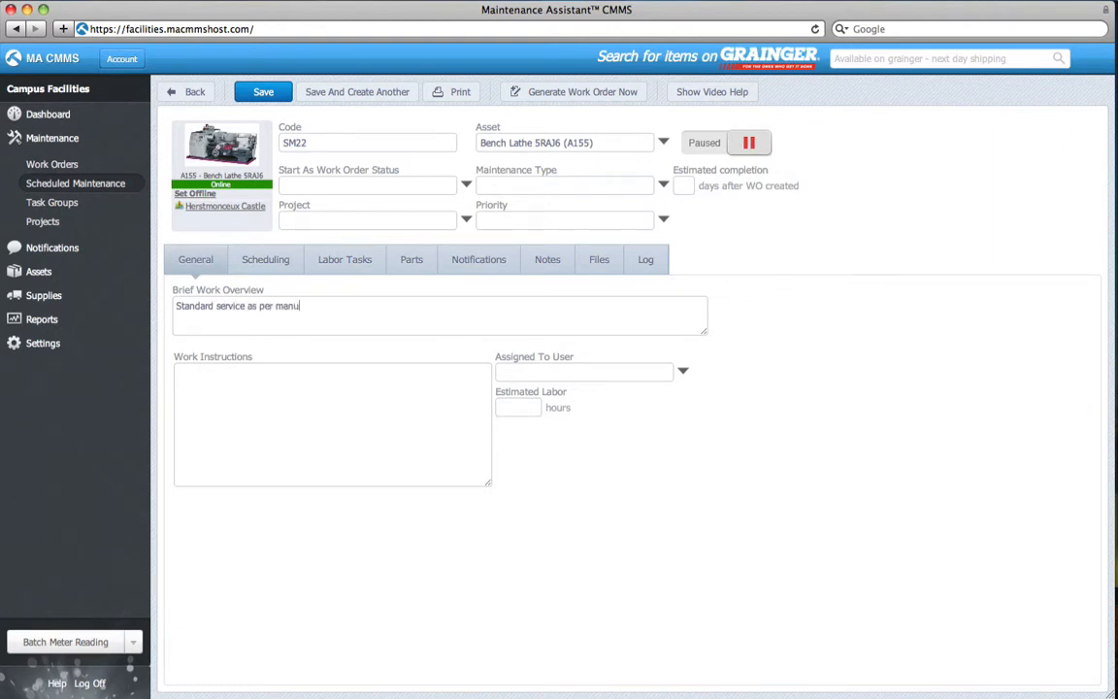
pyautogui.write('facturers recommendation')
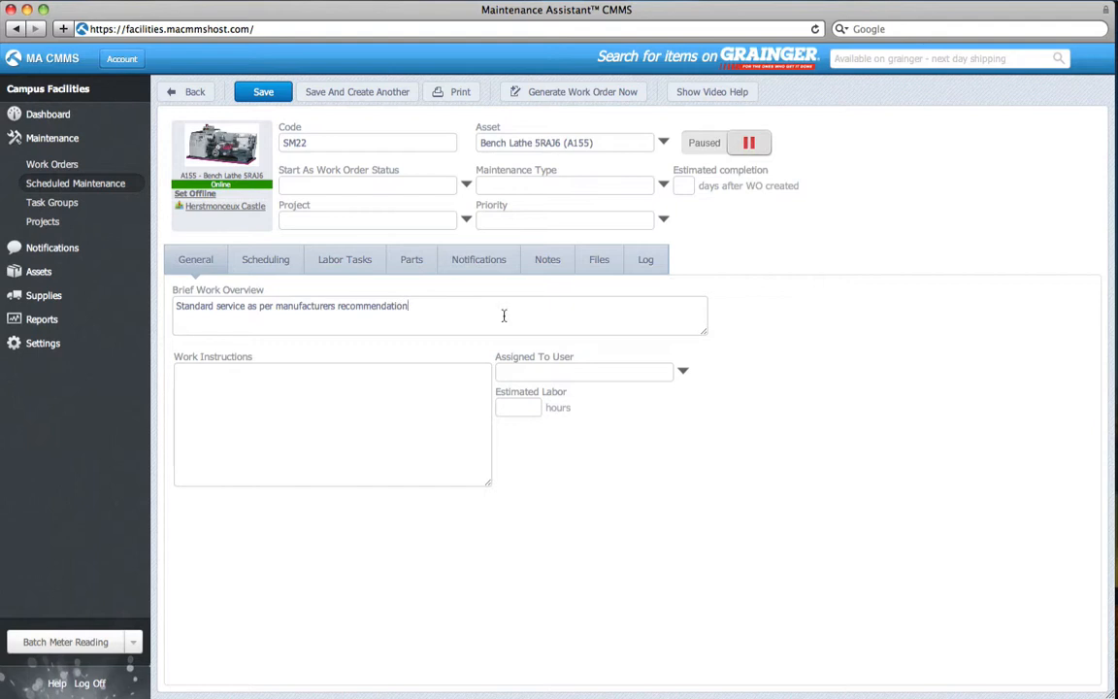
# Set the status to Assigned, the maintenance type to Preventive and the priority to High
pyautogui.click(466, 185)
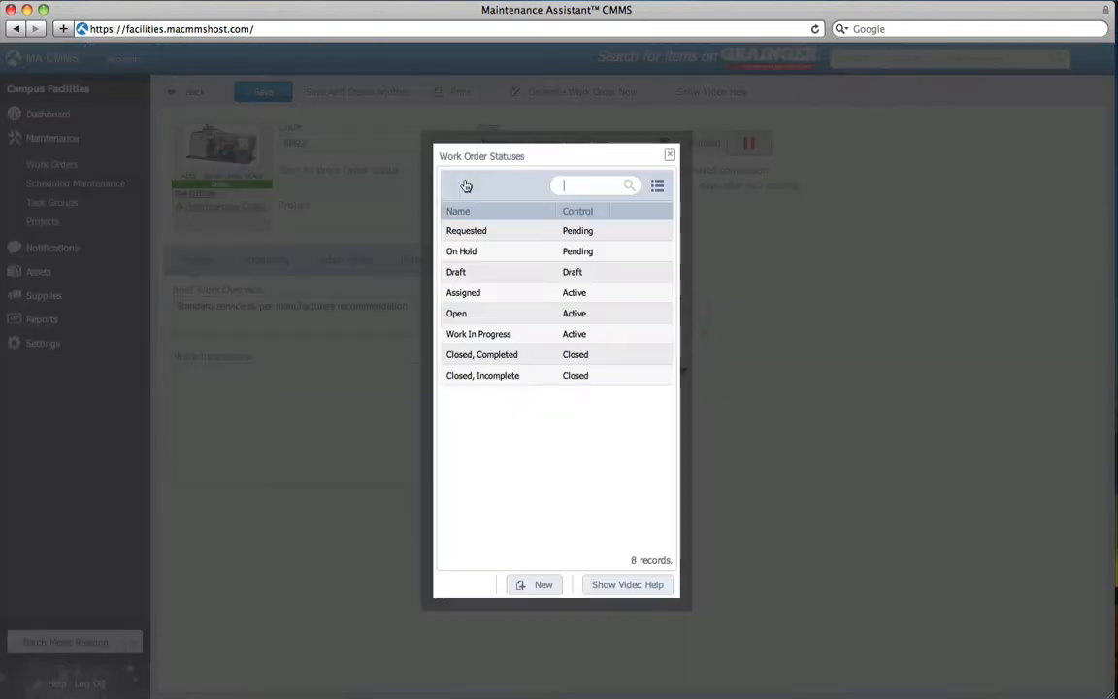
pyautogui.click(478, 298)
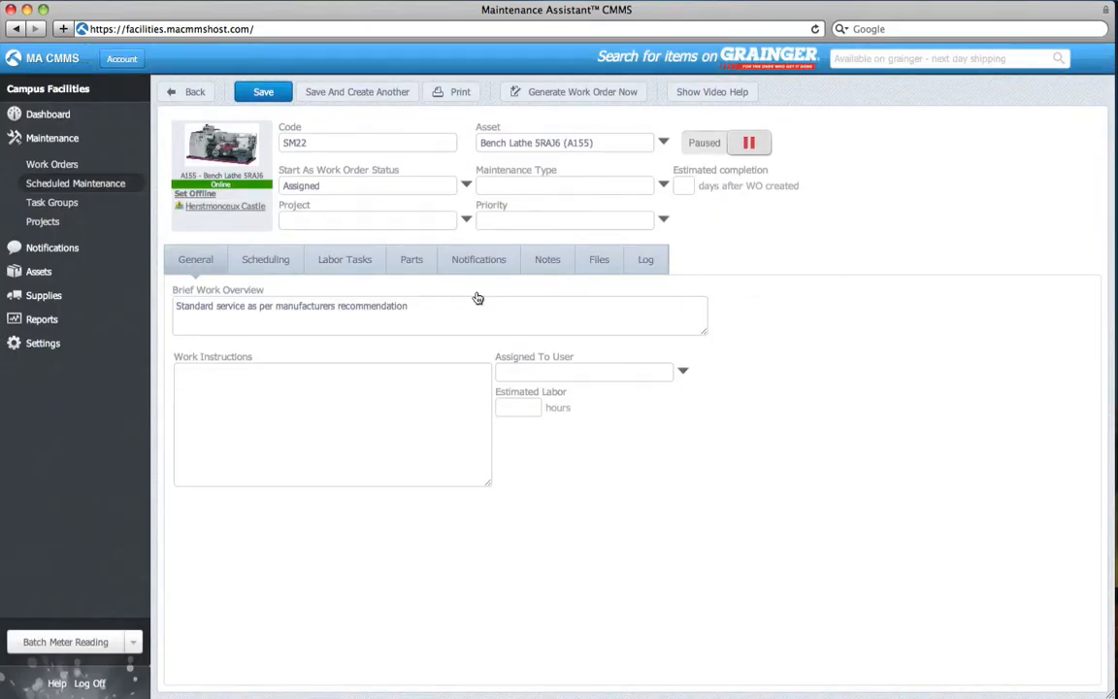
pyautogui.click(664, 185)
pyautogui.click(459, 230)
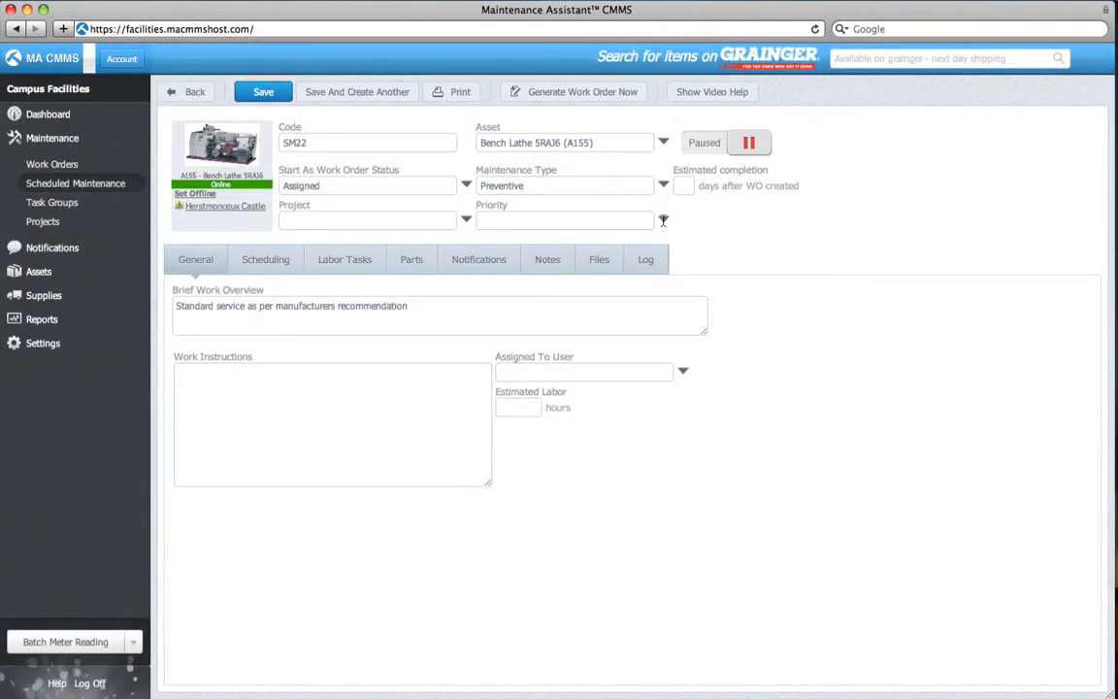
pyautogui.click(664, 220)
pyautogui.click(530, 263)
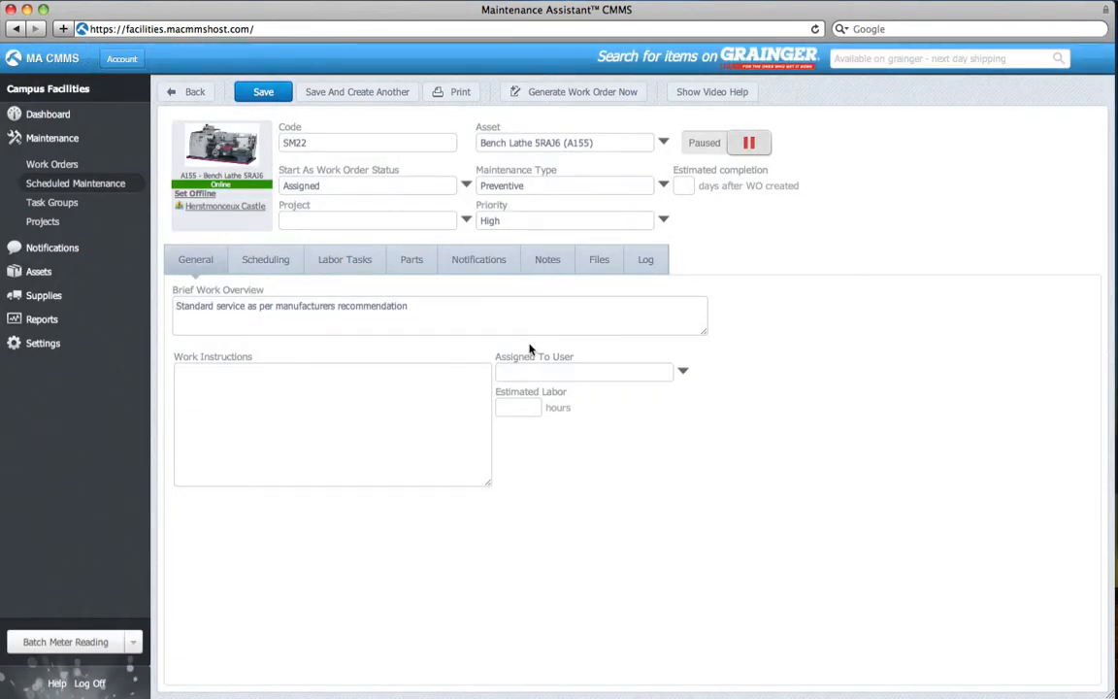
# Enter 2 hours of estimated labor and a 2-day estimated completion
pyautogui.click(525, 406)
pyautogui.write('2')
pyautogui.click(684, 190)
pyautogui.write('2')
# Add a 'Drain Oil' labor task of General type, assigned to the technician, estimated at 1 hour
pyautogui.click(359, 262)
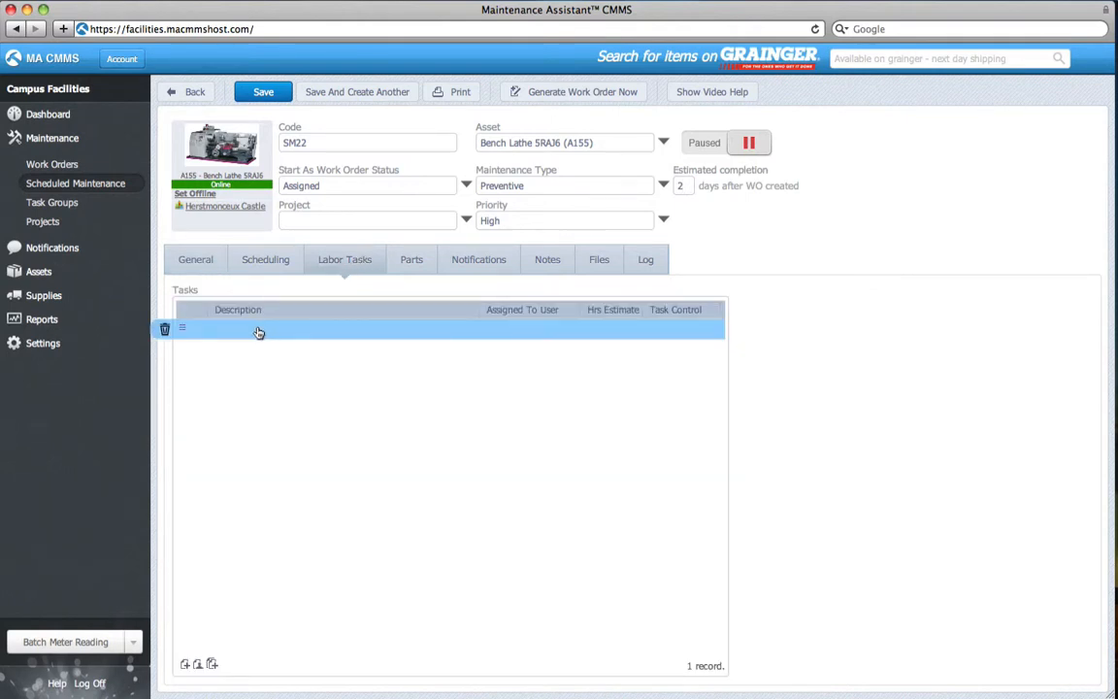
pyautogui.click(183, 666)
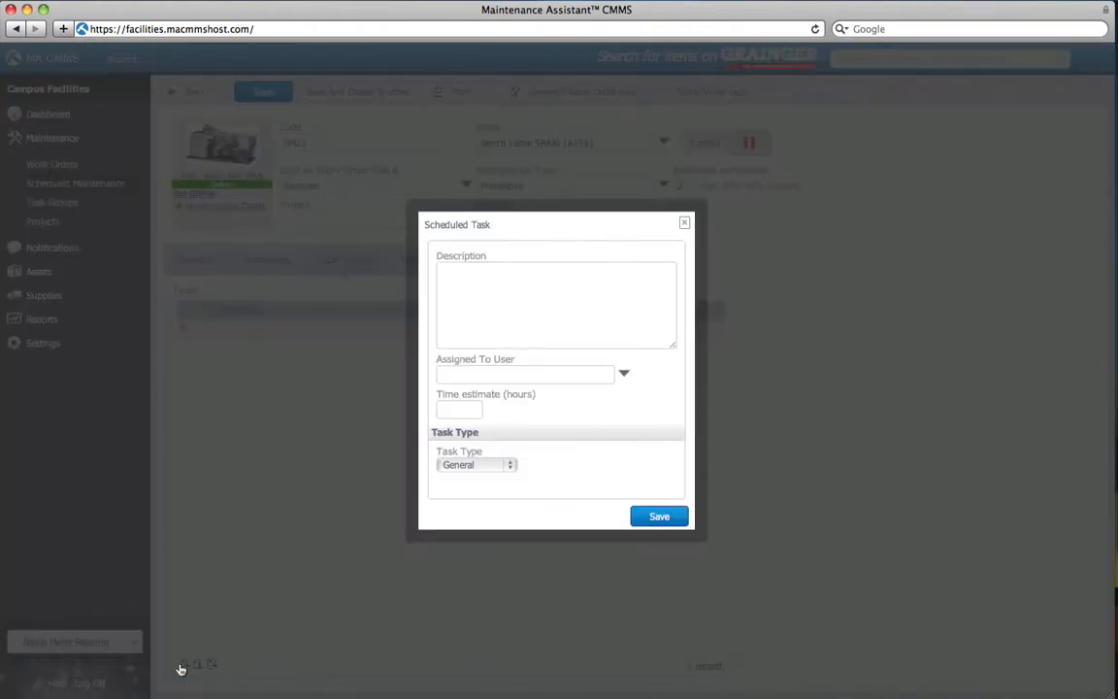
pyautogui.click(478, 297)
pyautogui.write('Drain Oil')
pyautogui.click(624, 374)
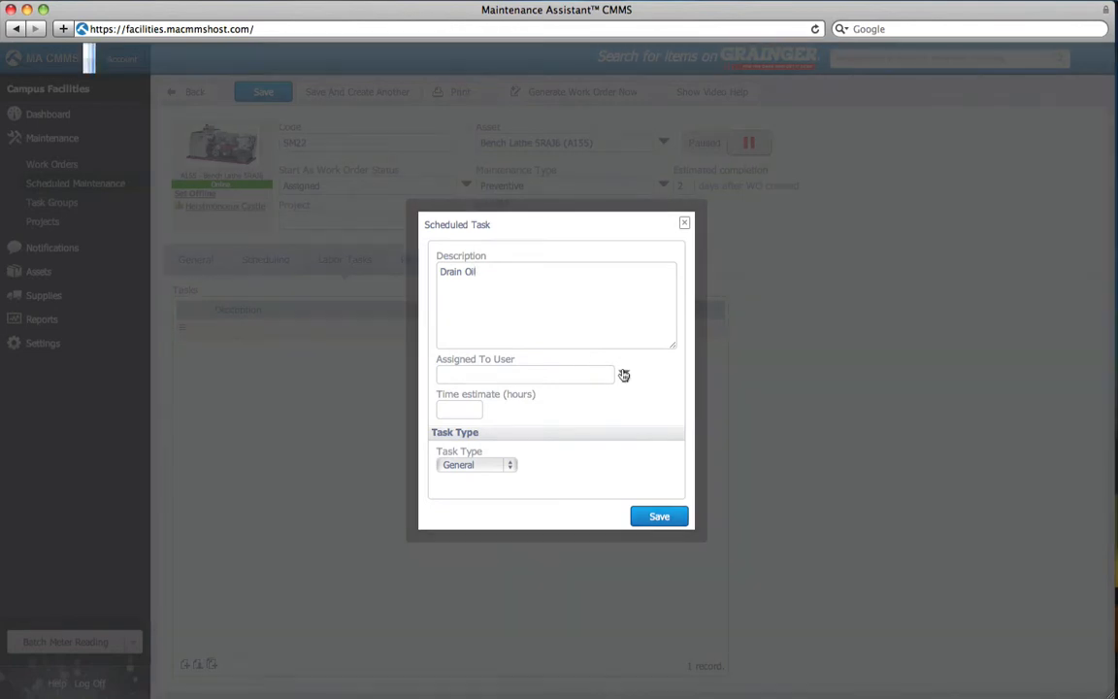
pyautogui.click(586, 335)
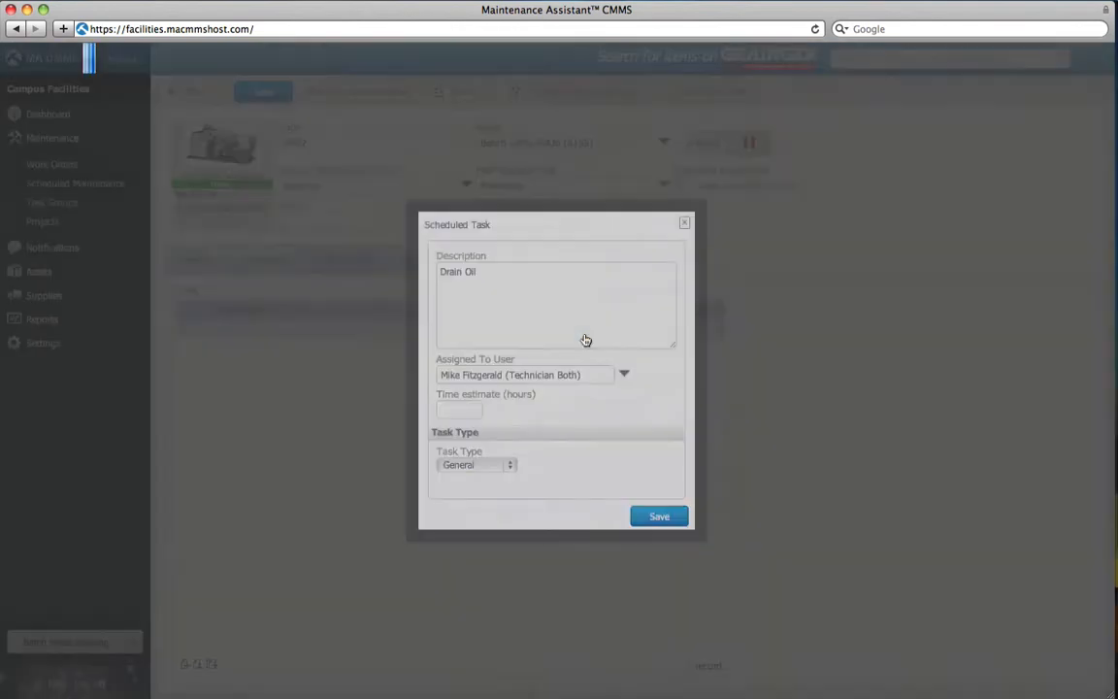
pyautogui.click(470, 412)
pyautogui.write('1')
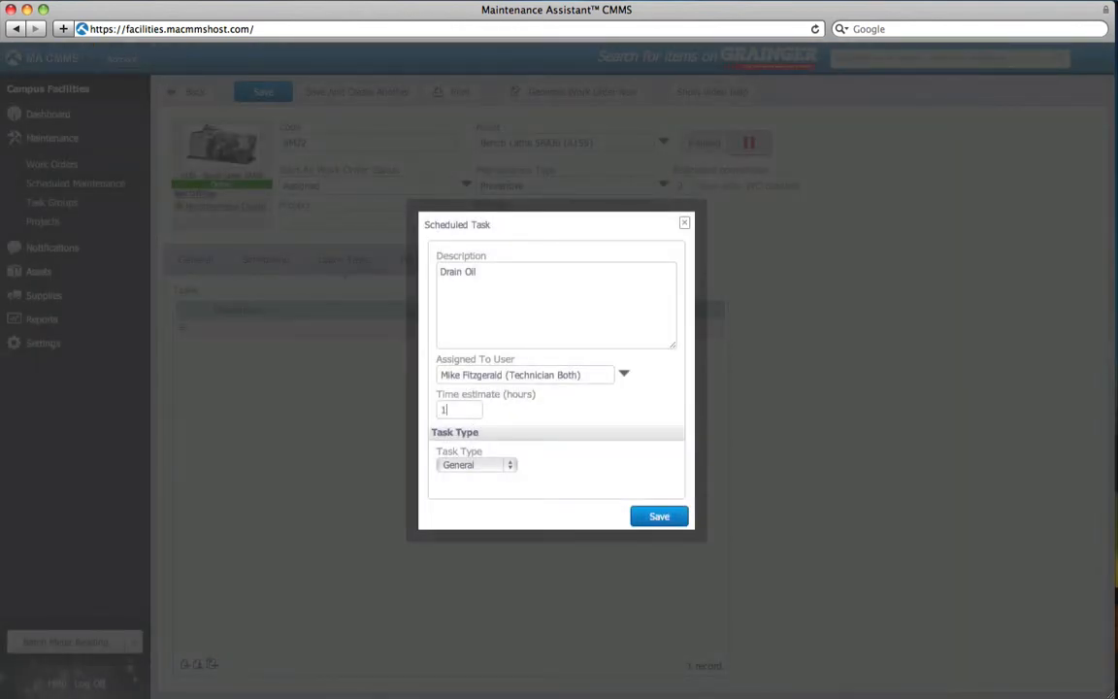
pyautogui.click(510, 467)
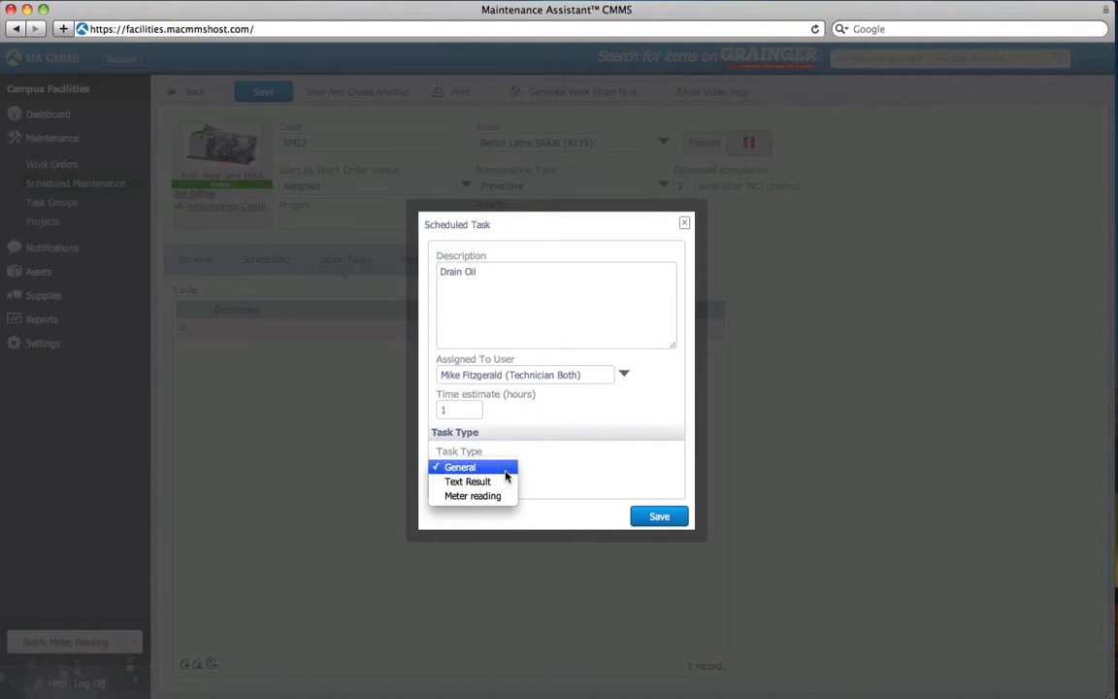
pyautogui.click(539, 473)
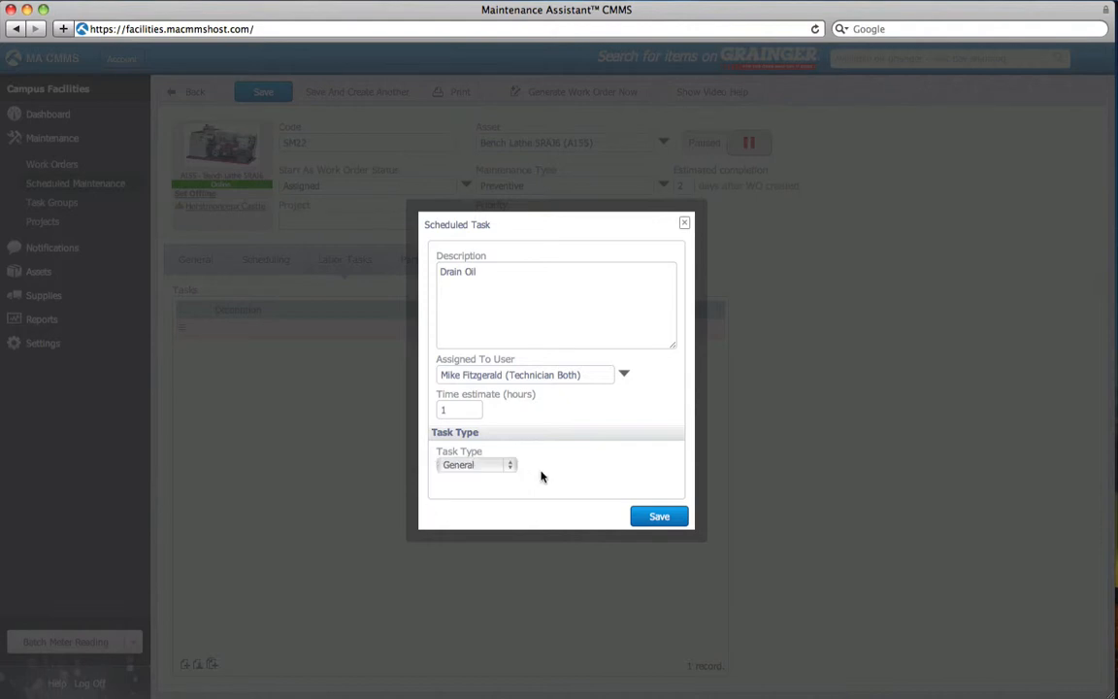
pyautogui.click(659, 517)
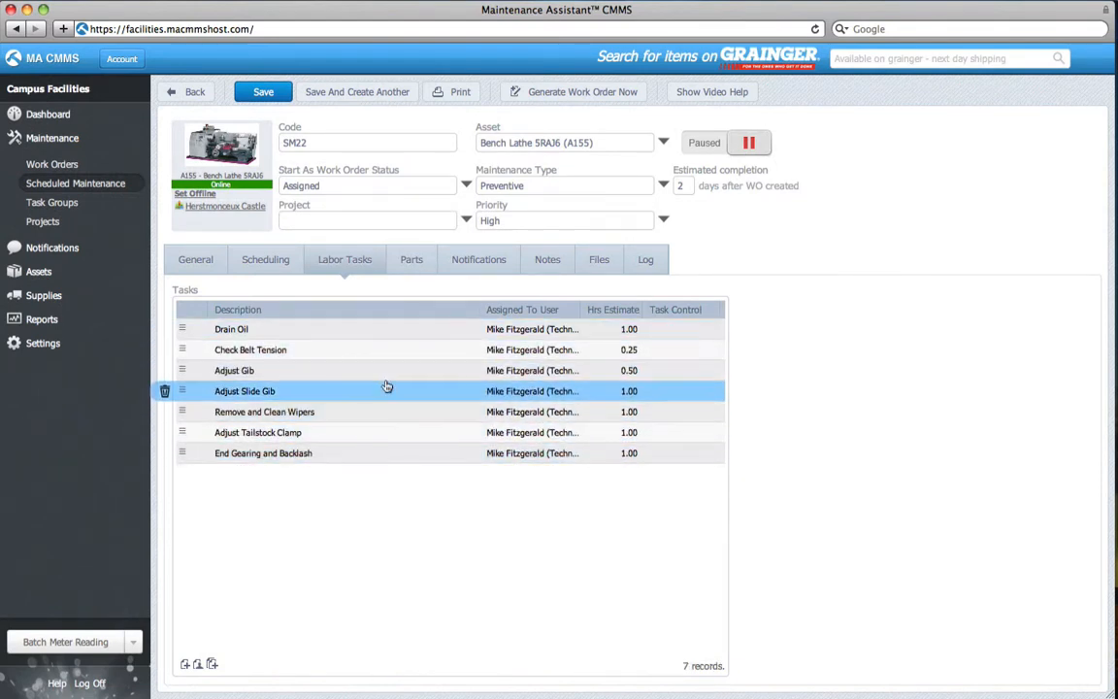
# Go to SM22's Scheduling settings and start adding a new maintenance trigger
pyautogui.click(287, 271)
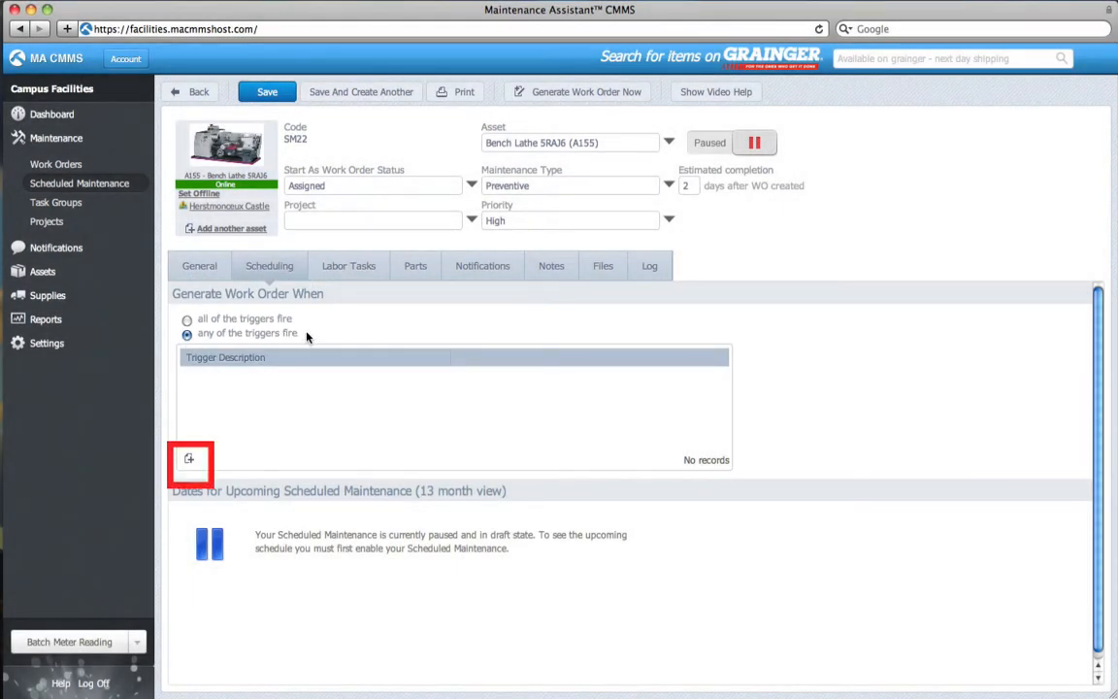
pyautogui.click(190, 460)
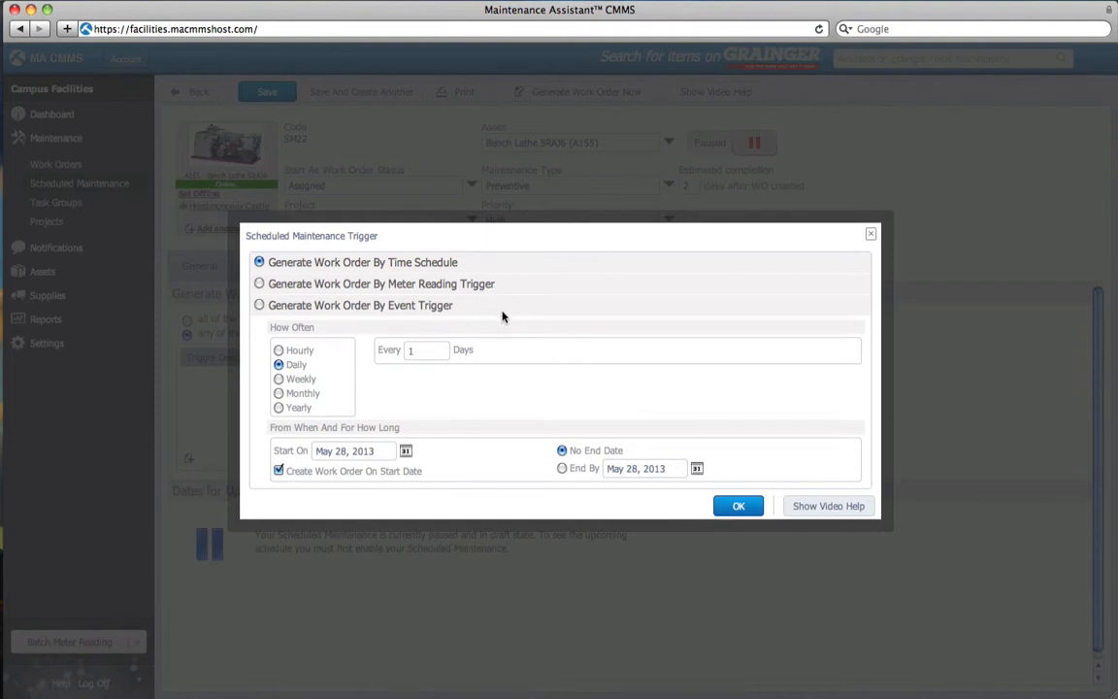
# Make the trigger monthly, every 6 months, with no work order on the start date
pyautogui.click(278, 393)
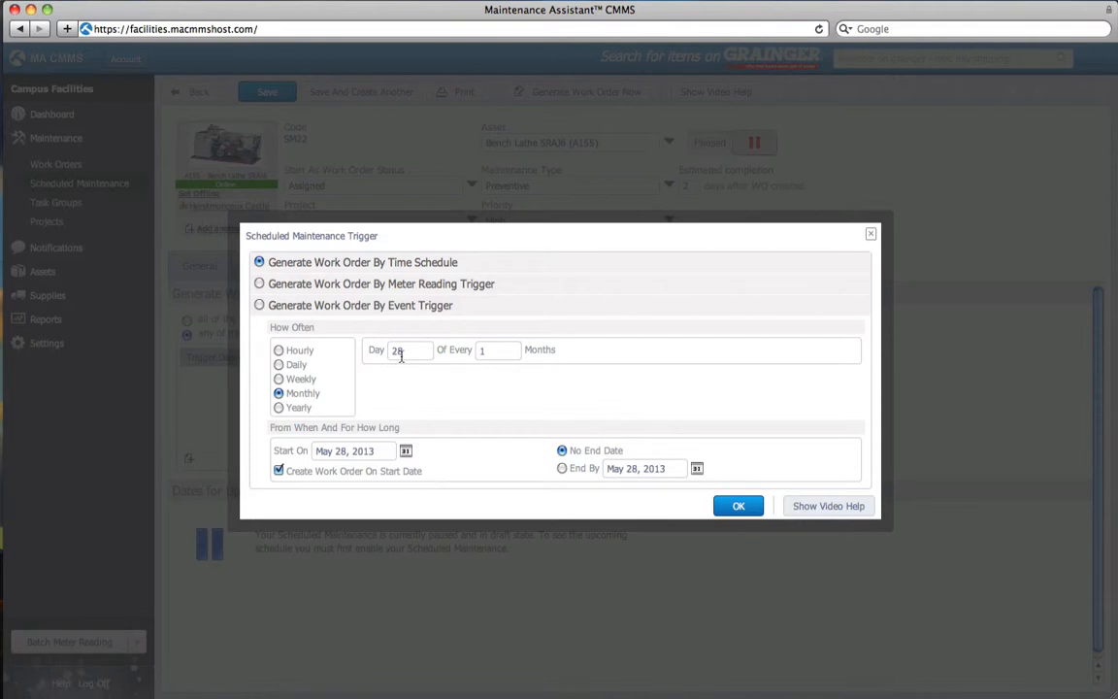
pyautogui.click(493, 354)
pyautogui.press('BackSpace')
pyautogui.write('6')
pyautogui.click(278, 472)
# Set the start date to May 28, 2013, re-enable start-date work orders, and save the trigger
pyautogui.click(405, 450)
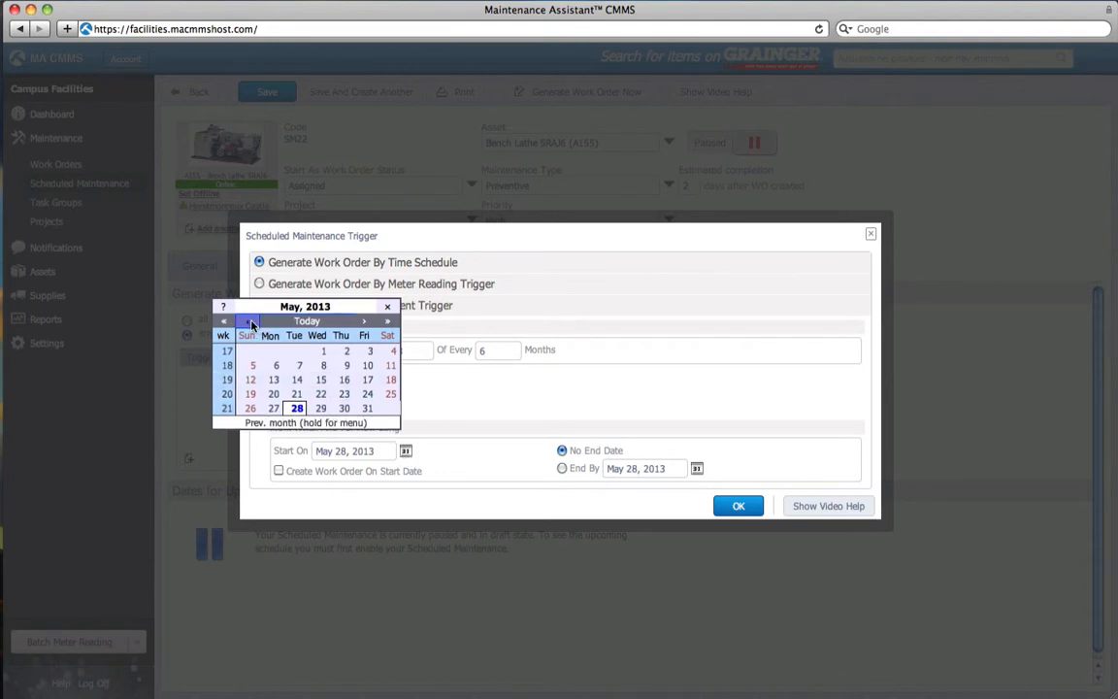
pyautogui.click(248, 320)
pyautogui.click(251, 408)
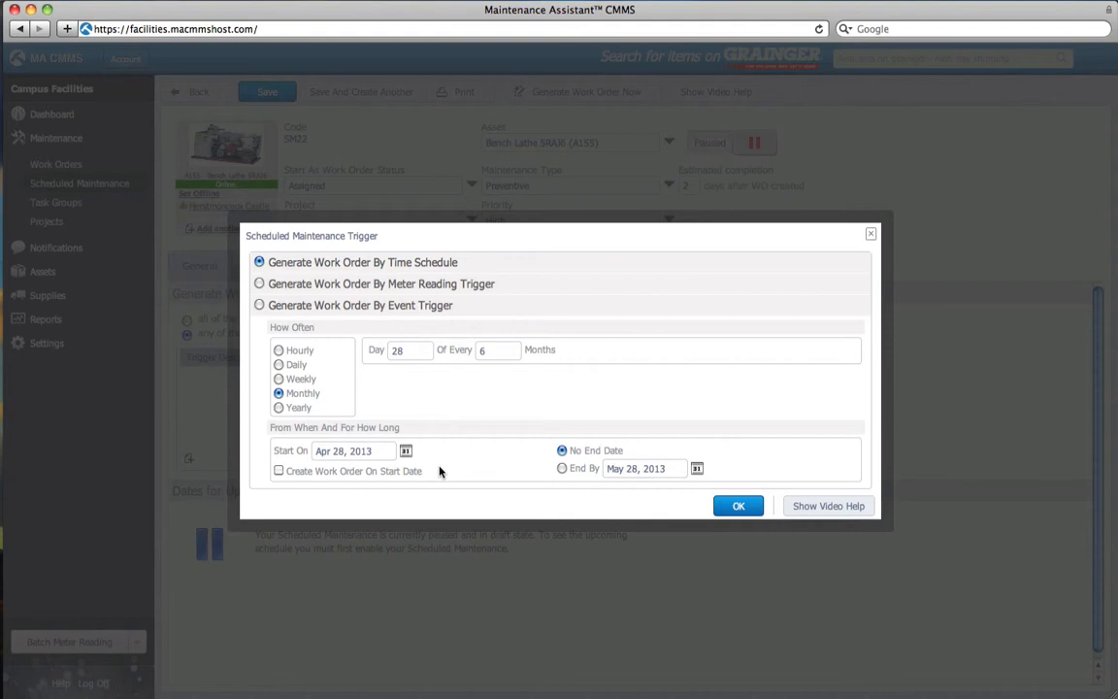
pyautogui.click(406, 451)
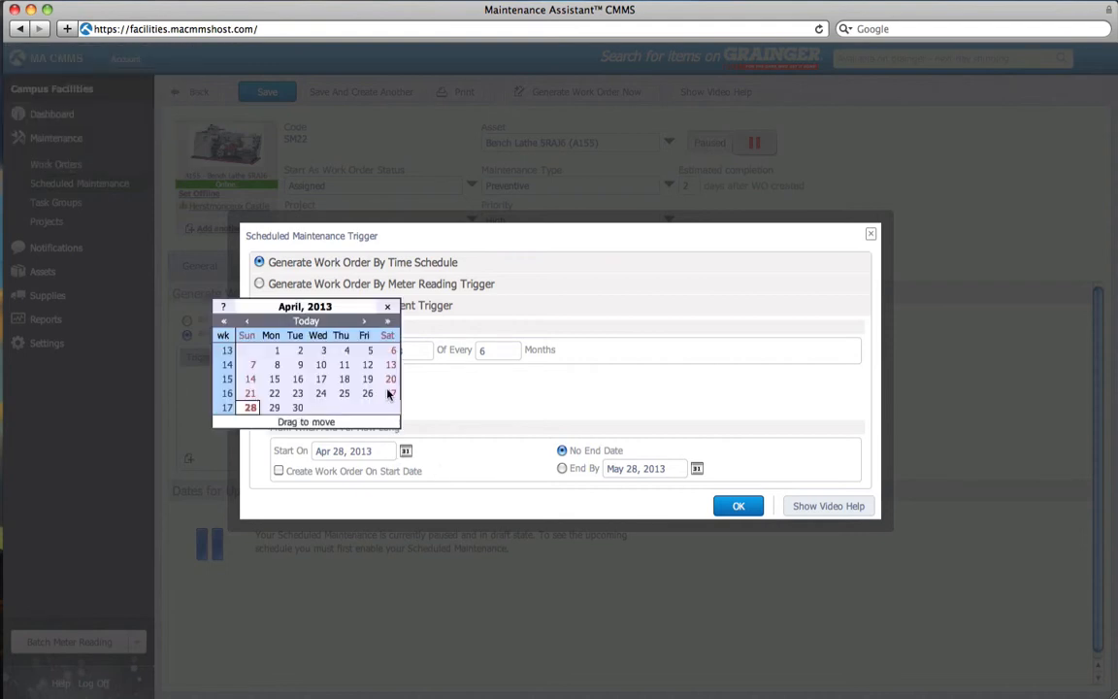
pyautogui.click(365, 324)
pyautogui.click(297, 408)
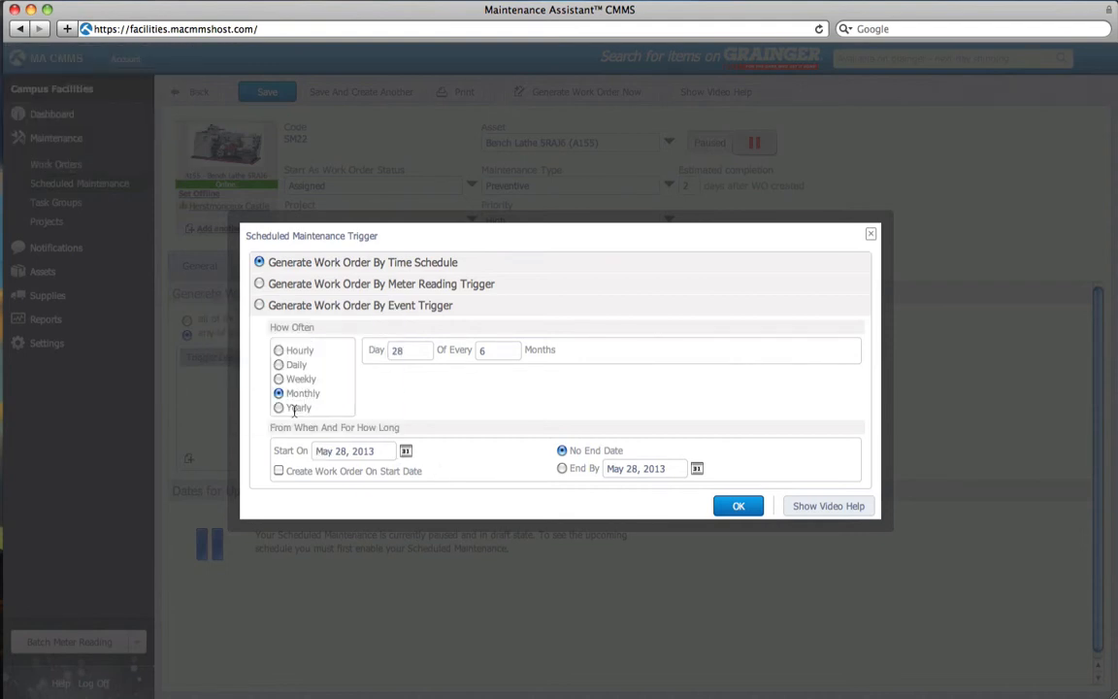
pyautogui.click(278, 471)
pyautogui.click(737, 509)
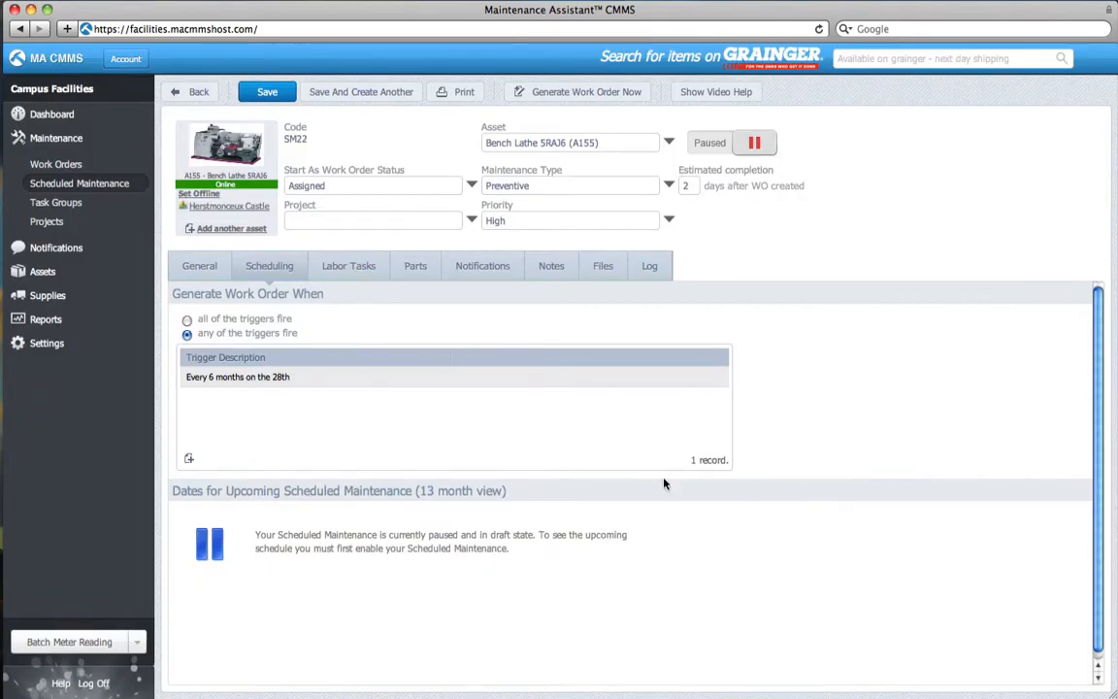
# Add a second trigger based on meter readings, every 1200 ProductionHours (ph)
pyautogui.click(461, 385)
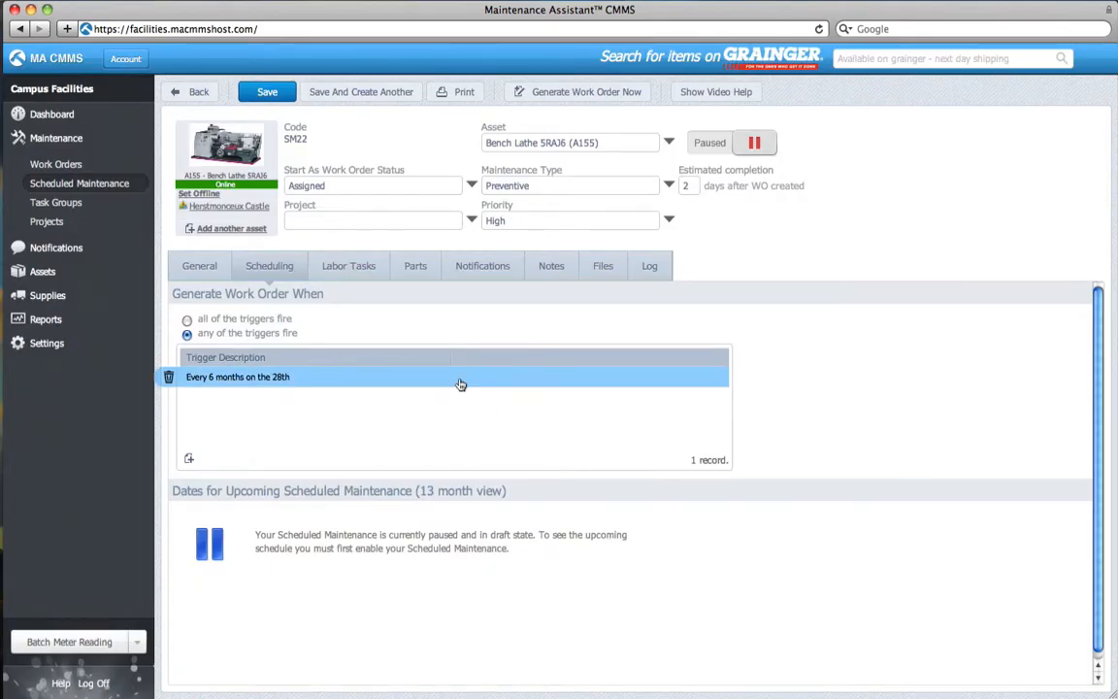
pyautogui.click(190, 462)
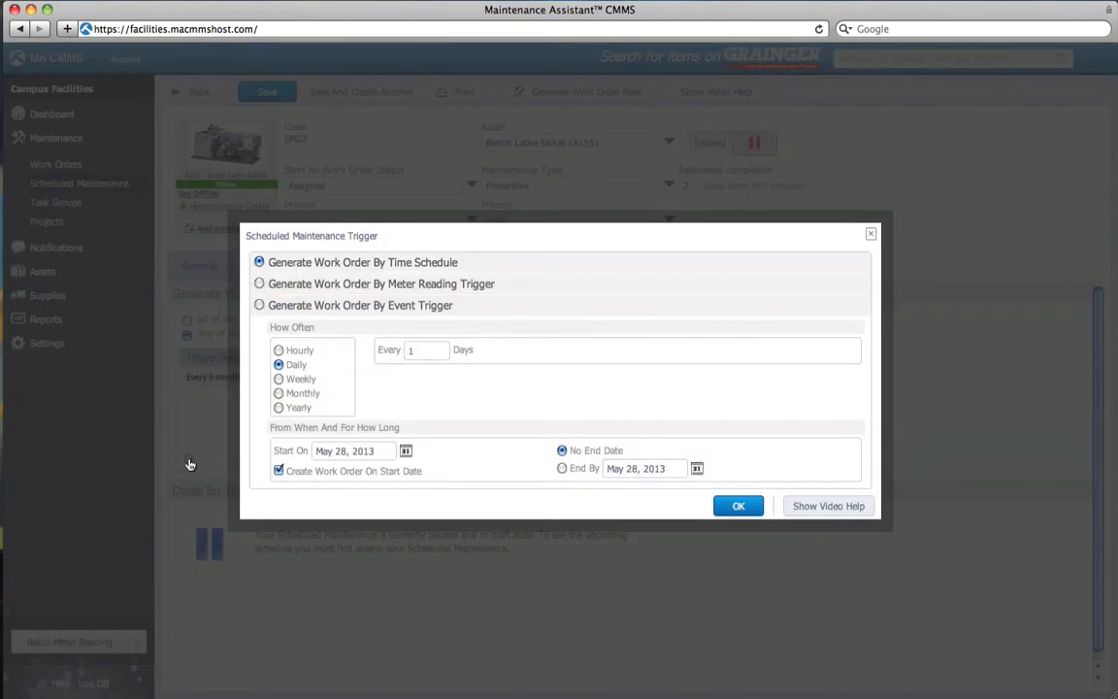
pyautogui.click(260, 283)
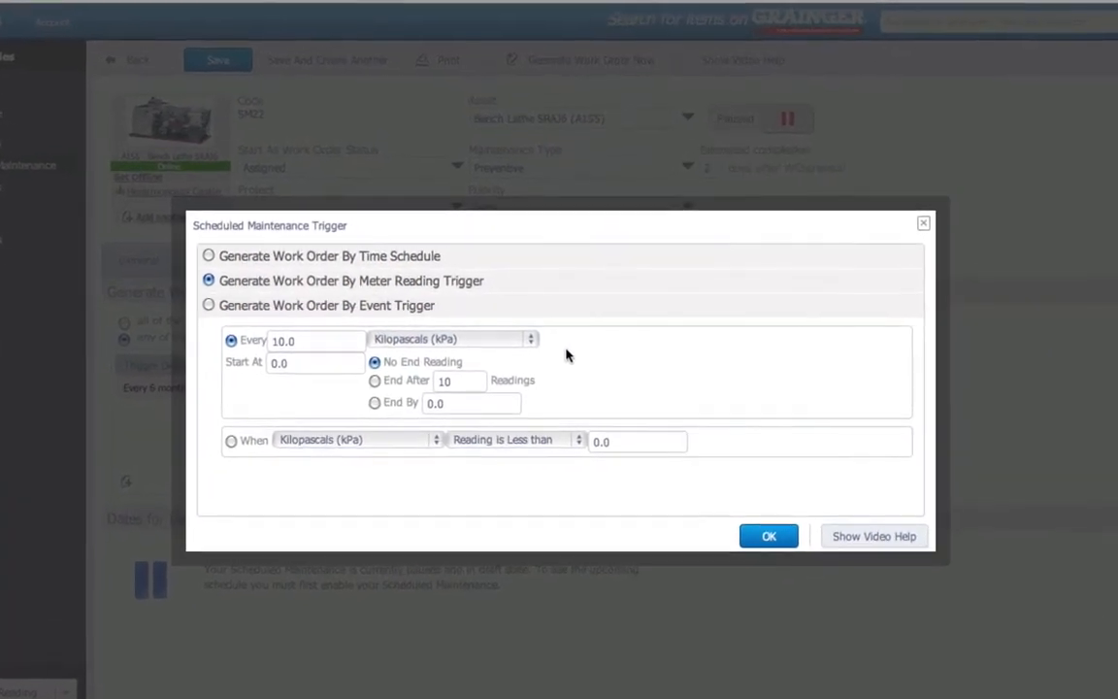
pyautogui.click(255, 340)
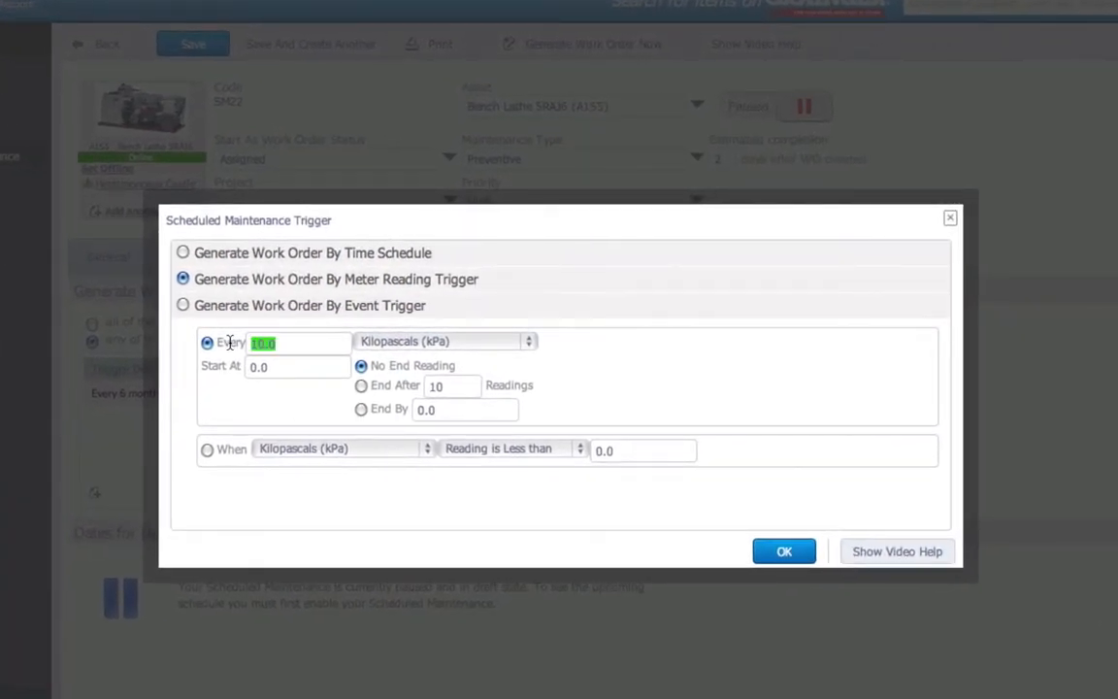
pyautogui.write('1200')
pyautogui.click(483, 341)
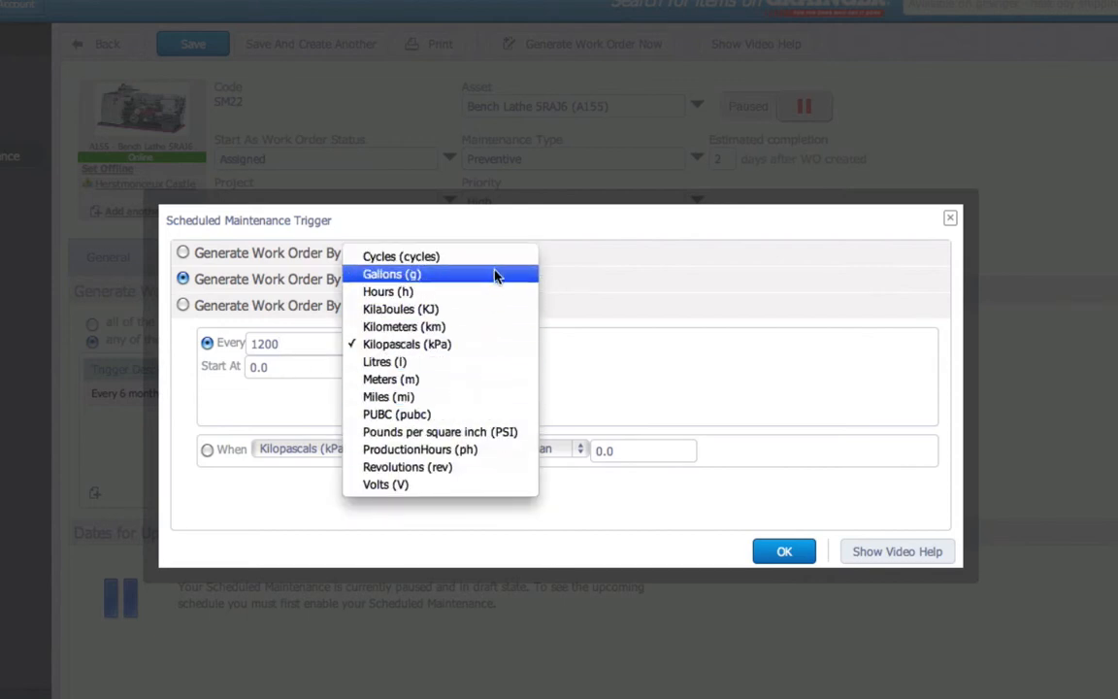
pyautogui.click(497, 453)
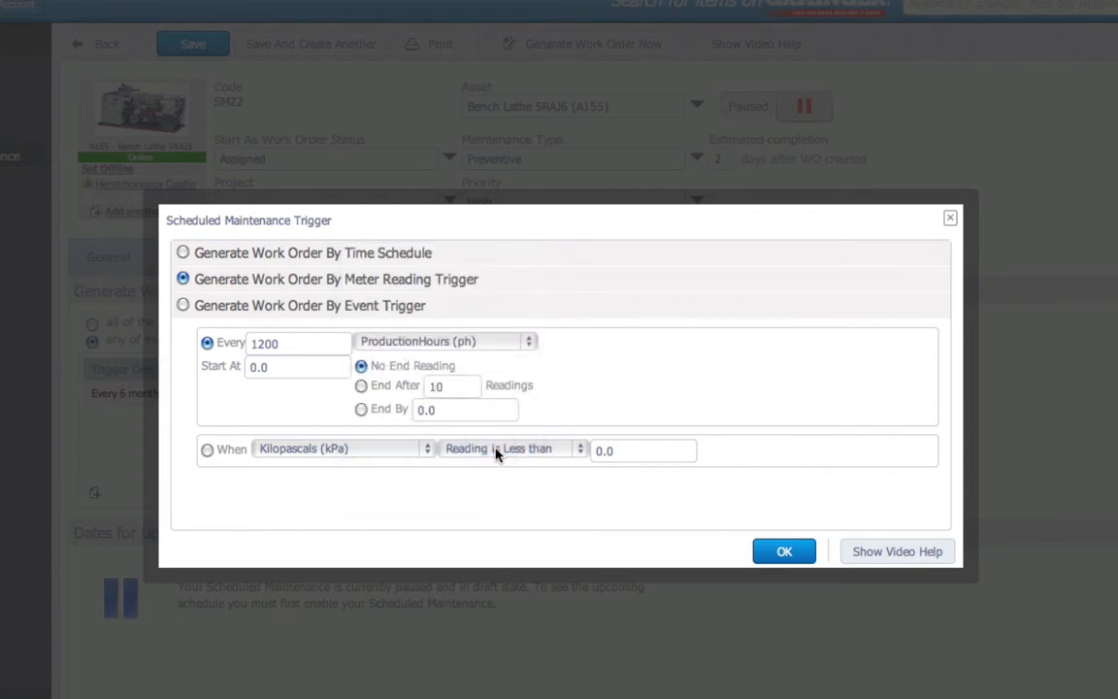
# Preview the event-trigger asset event types, then return to the meter-reading settings
pyautogui.click(184, 305)
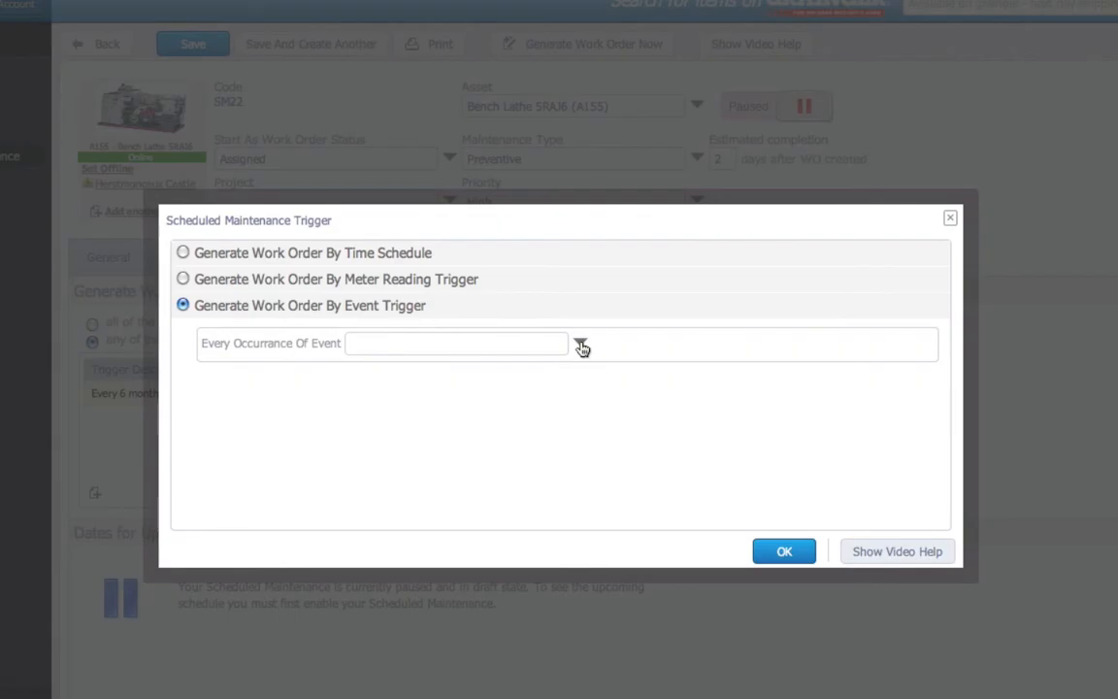
pyautogui.click(582, 349)
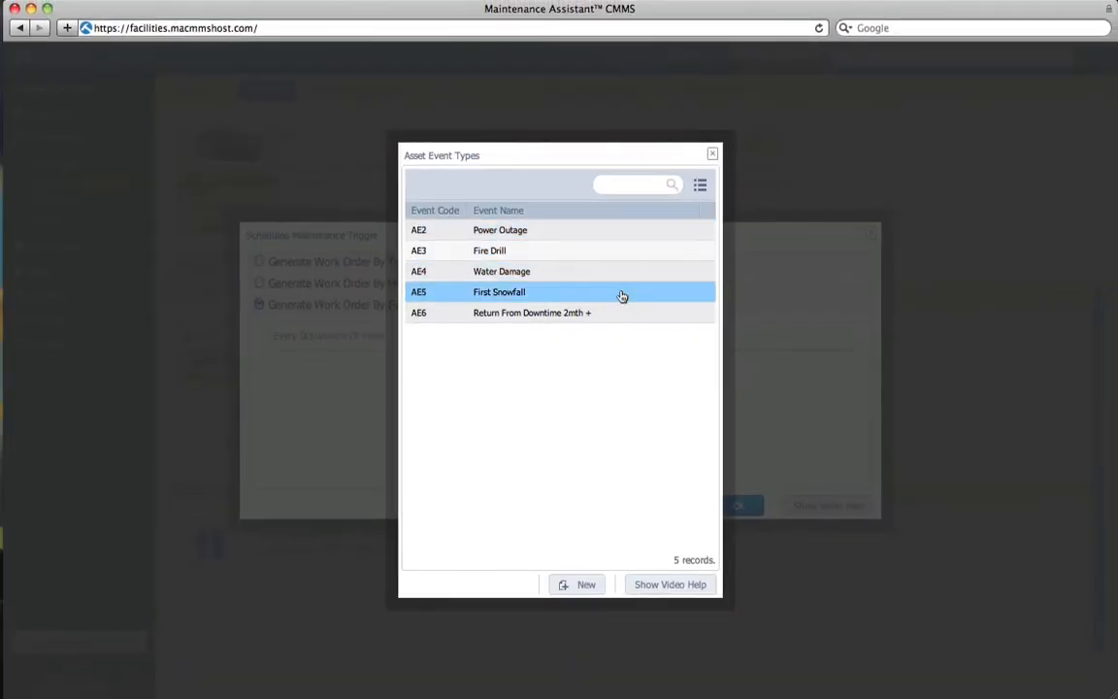
pyautogui.click(712, 157)
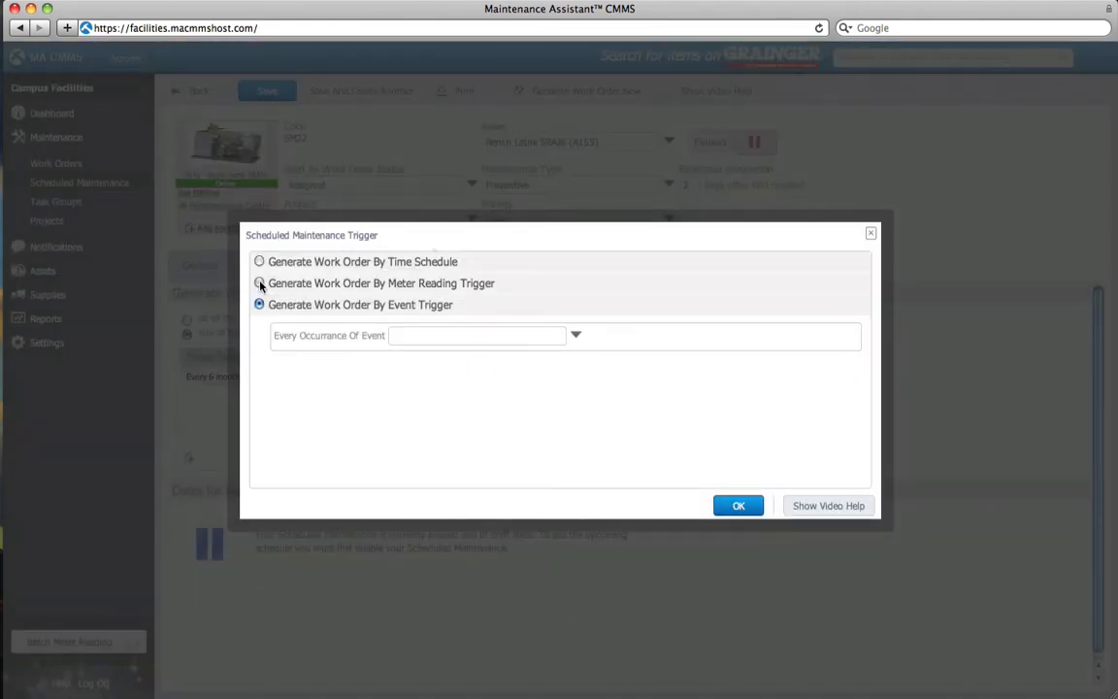
pyautogui.click(260, 283)
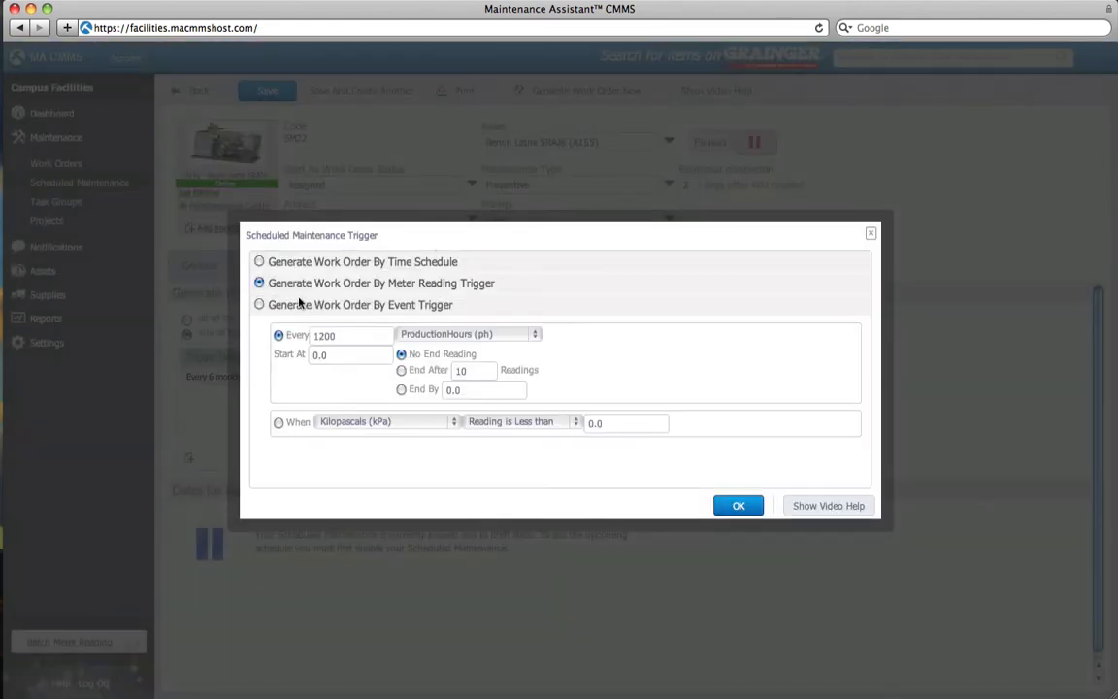
# Save the 1,200 ph trigger, switch SM22 from Paused to Running, and select the first upcoming date
pyautogui.click(738, 506)
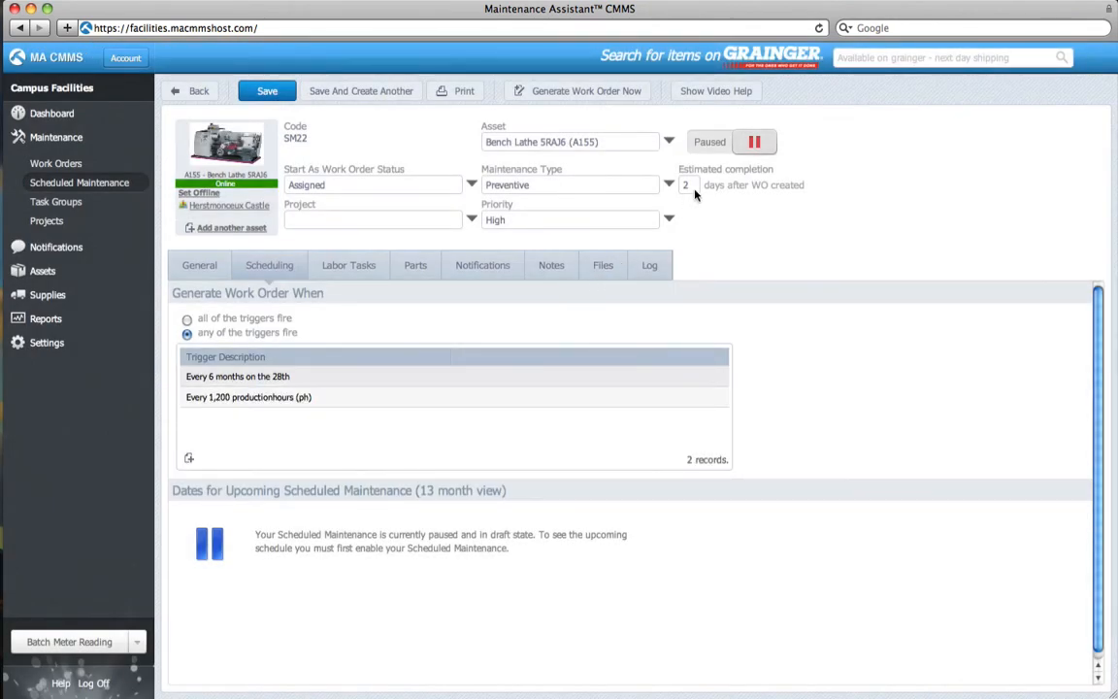
pyautogui.click(753, 144)
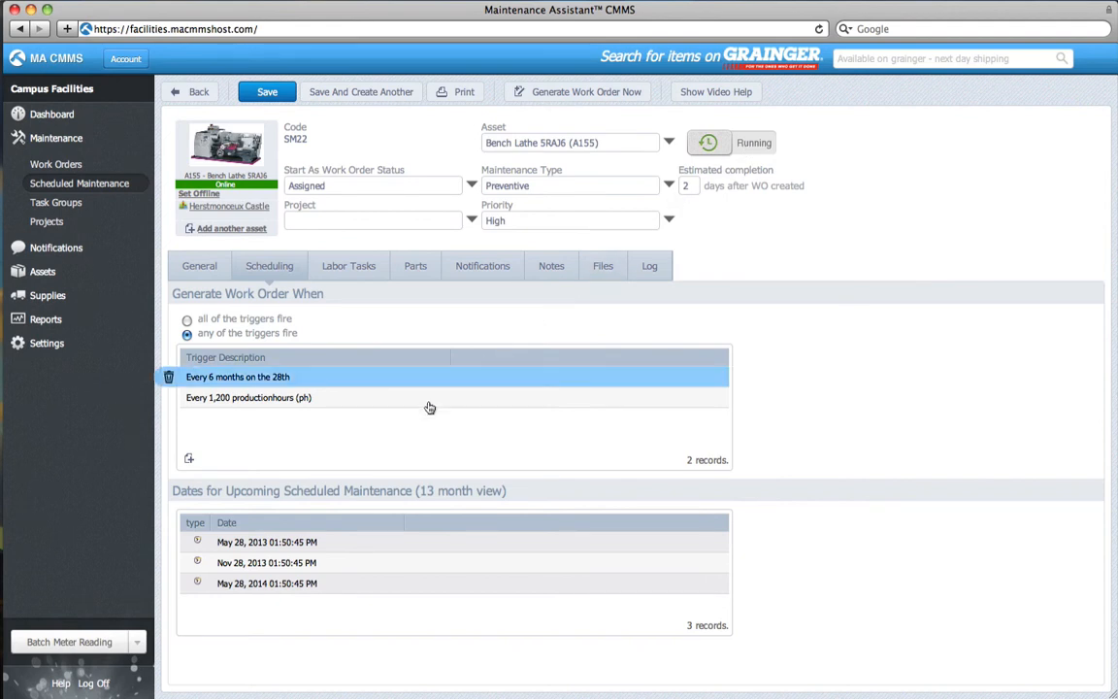
pyautogui.click(345, 546)
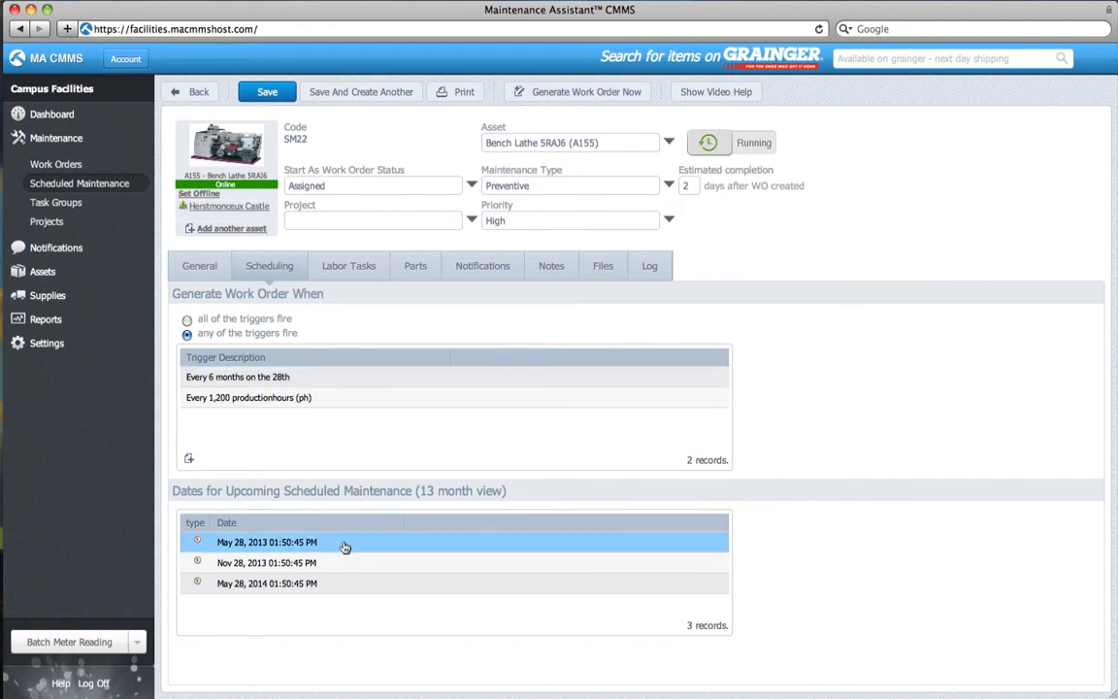